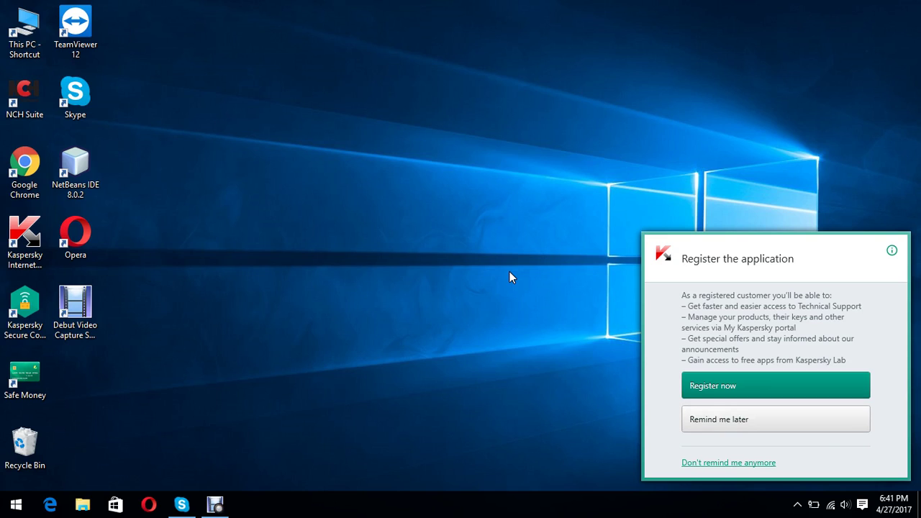
# Step: Postpone the Kaspersky registration reminder and launch NetBeans IDE 8.0.2
pyautogui.click(788, 430)
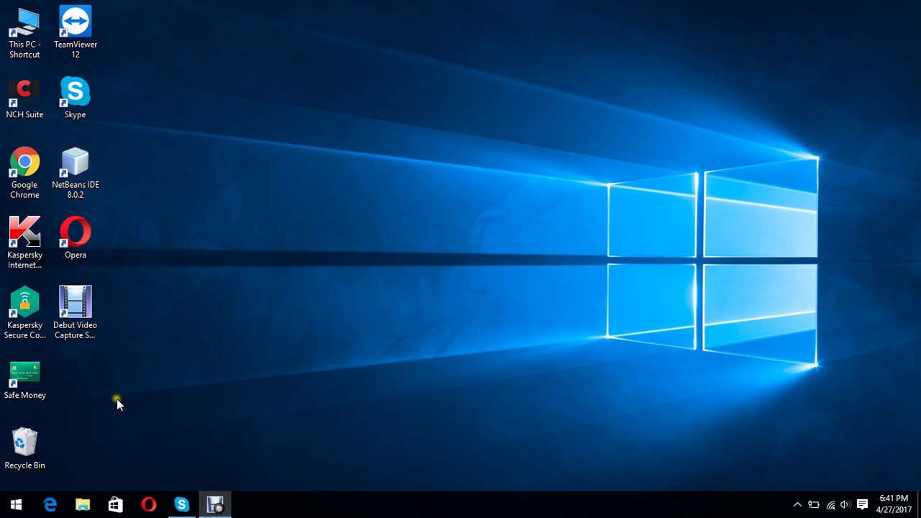
pyautogui.doubleClick(75, 167)
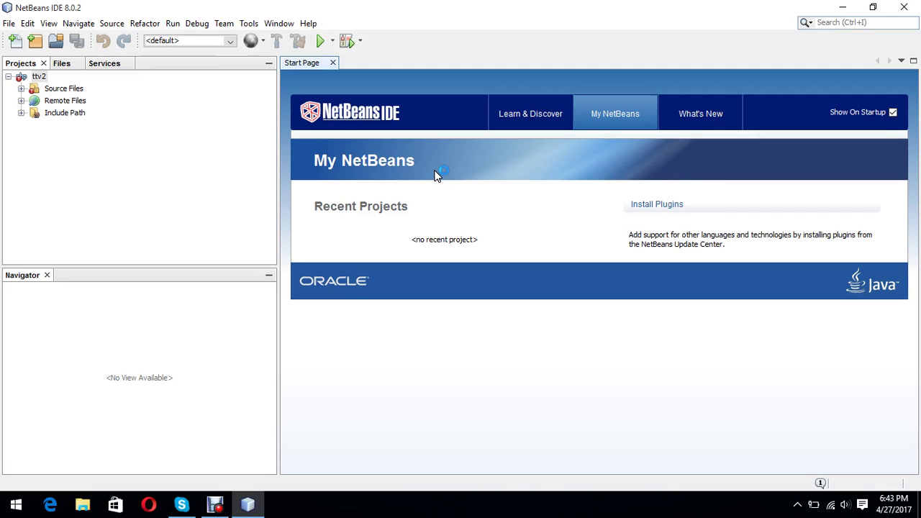
pyautogui.click(218, 504)
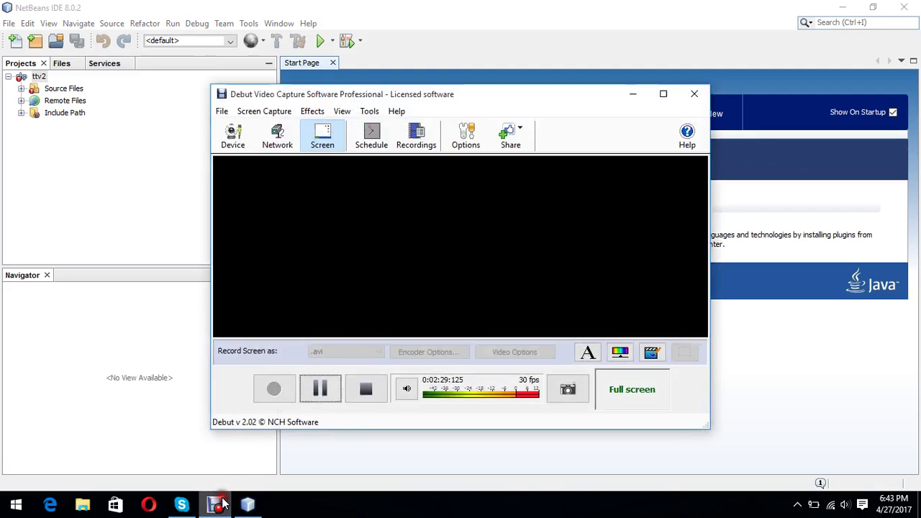
pyautogui.click(273, 389)
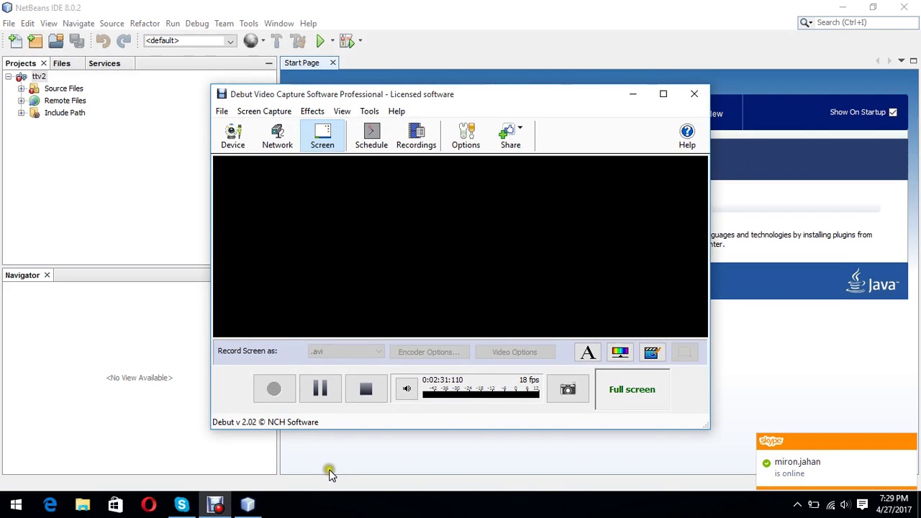
pyautogui.click(633, 96)
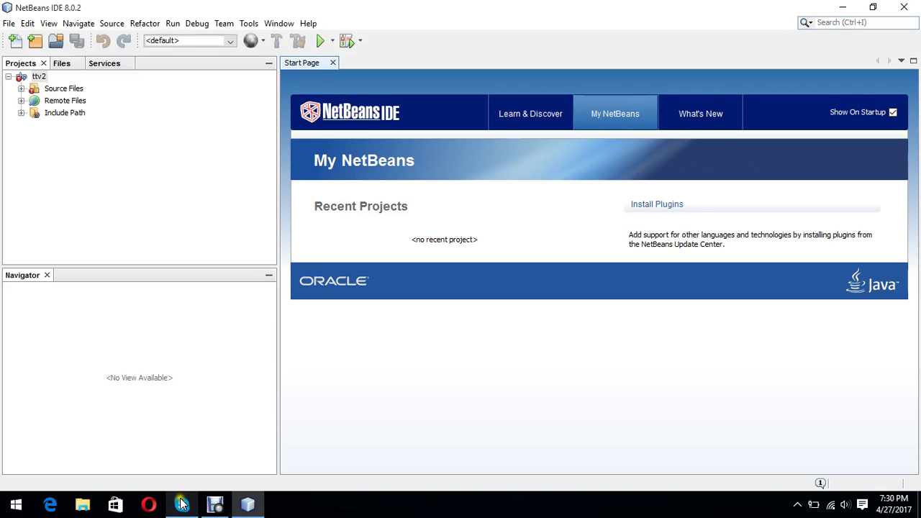
pyautogui.moveTo(182, 504)
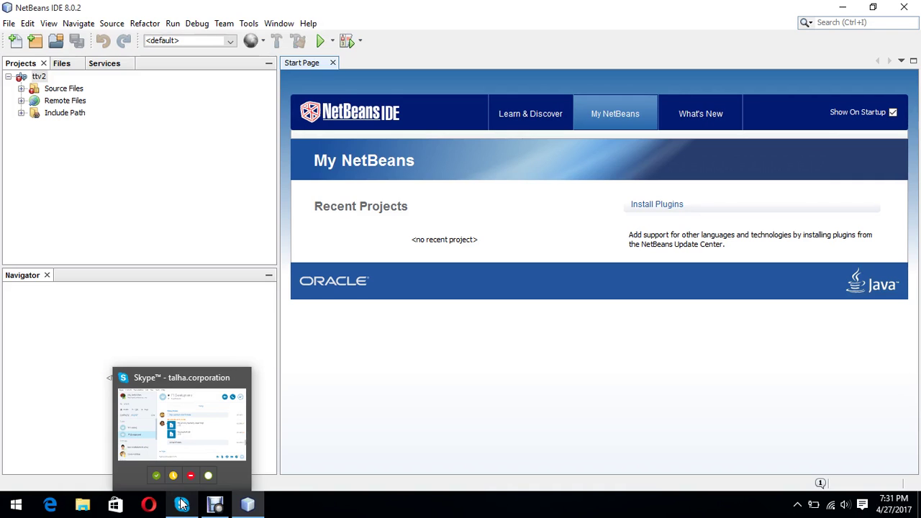
pyautogui.click(107, 152)
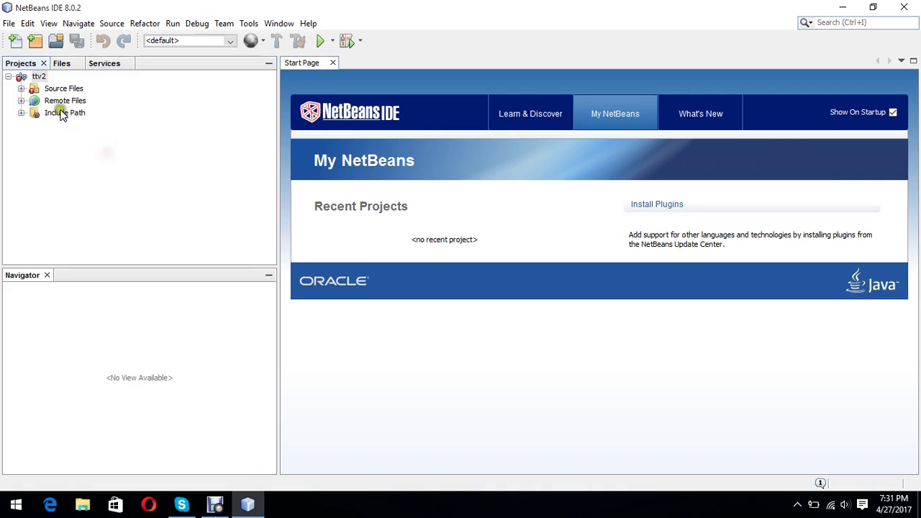
# Step: Update the ttv2 project to HEAD through Subversion
pyautogui.click(40, 76)
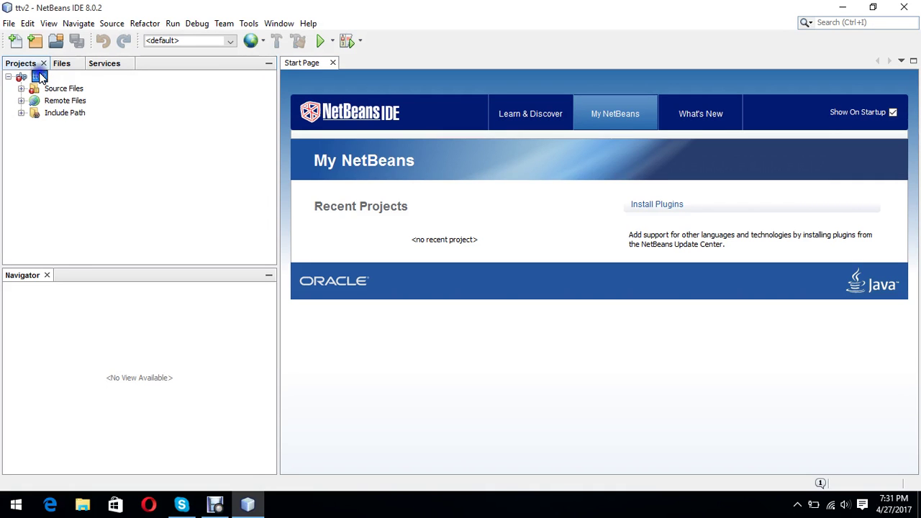
pyautogui.rightClick(39, 76)
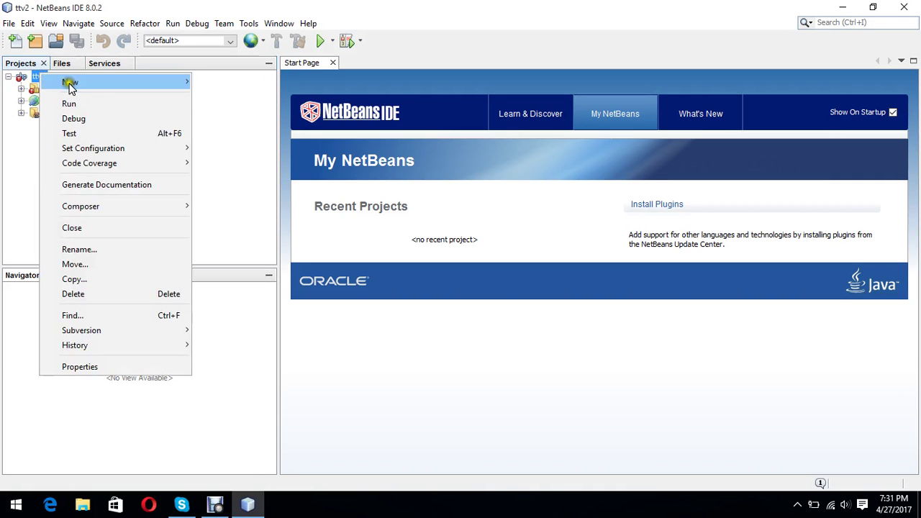
pyautogui.moveTo(153, 332)
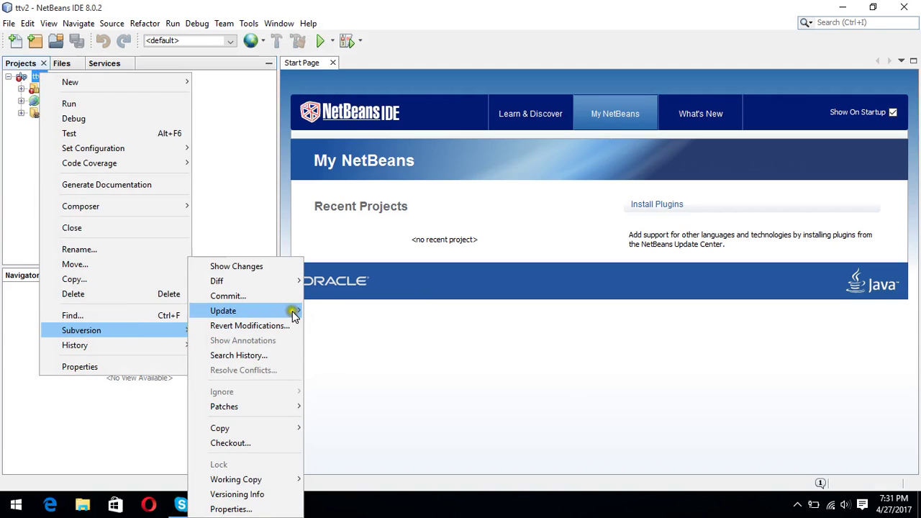
pyautogui.moveTo(294, 310)
pyautogui.click(350, 314)
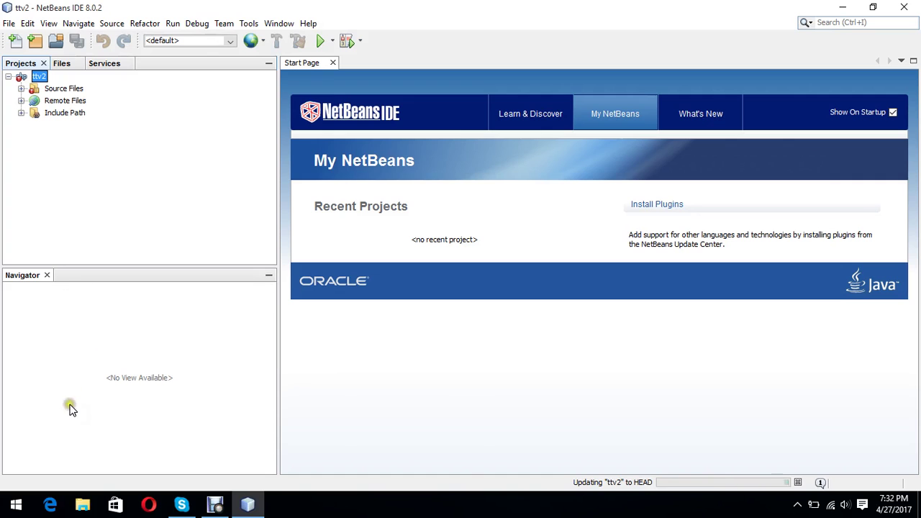
# Step: Switch to File Explorer and launch the xampp-control application from the laravel_xampp folder on drive D
pyautogui.click(81, 502)
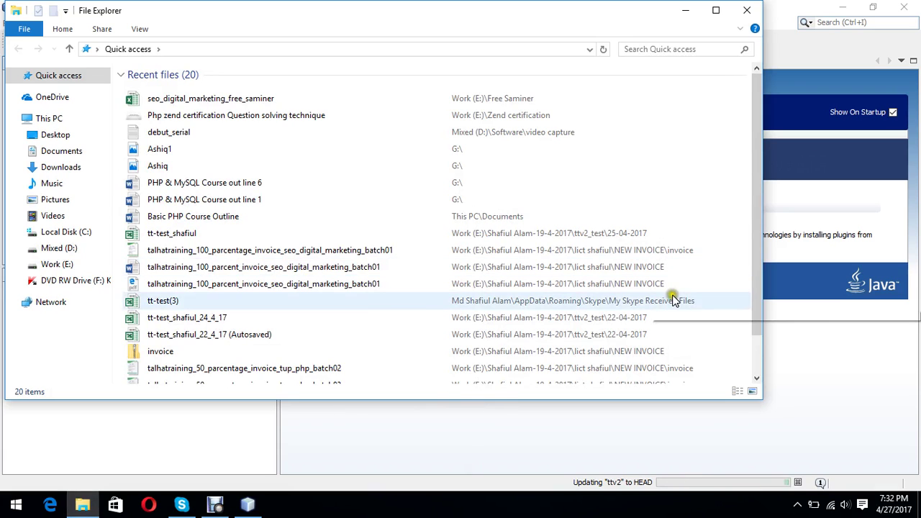
pyautogui.moveTo(752, 285); pyautogui.dragTo(753, 341)
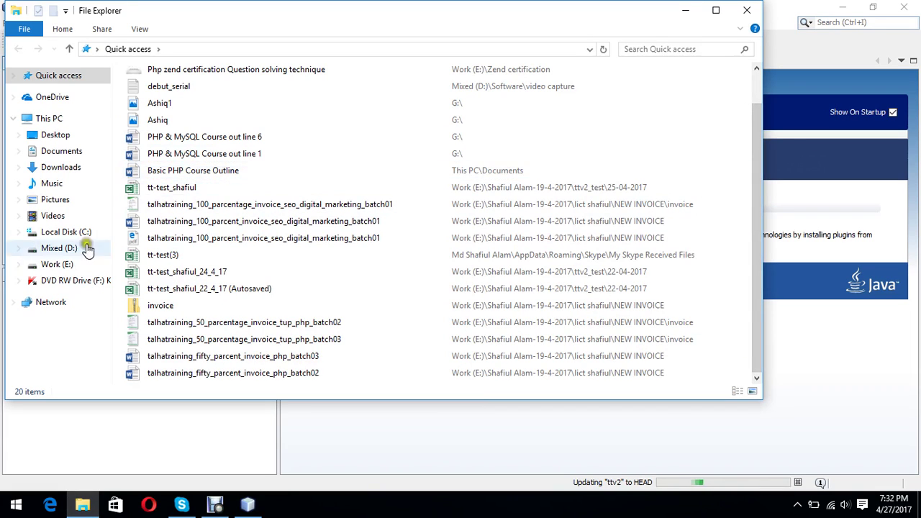
pyautogui.click(61, 266)
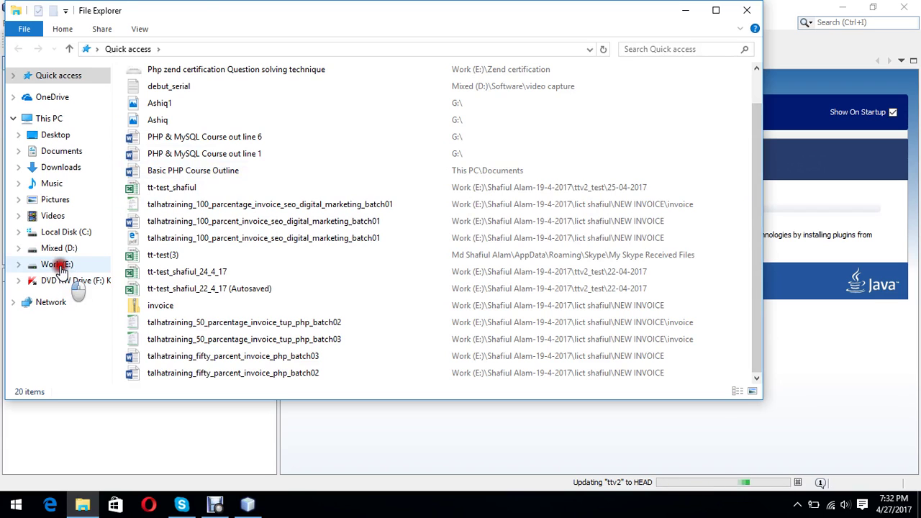
pyautogui.click(65, 248)
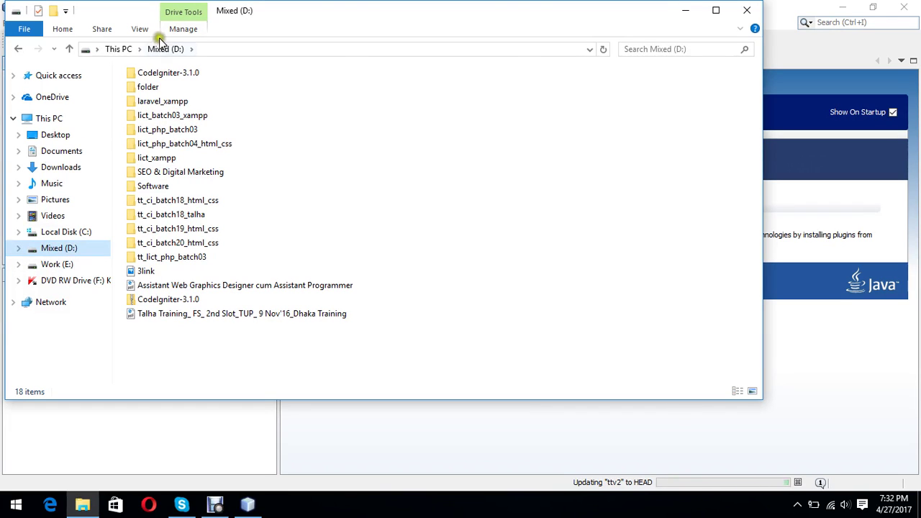
pyautogui.doubleClick(176, 102)
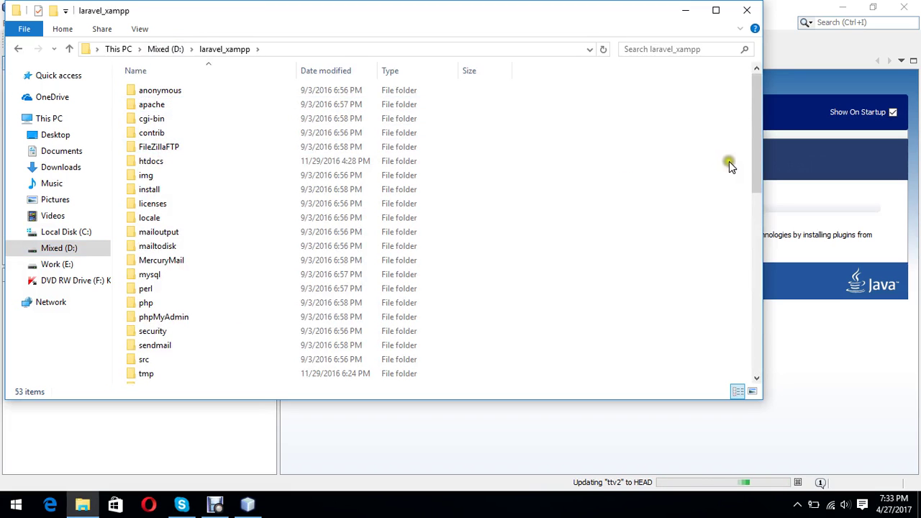
pyautogui.moveTo(750, 170); pyautogui.dragTo(759, 362)
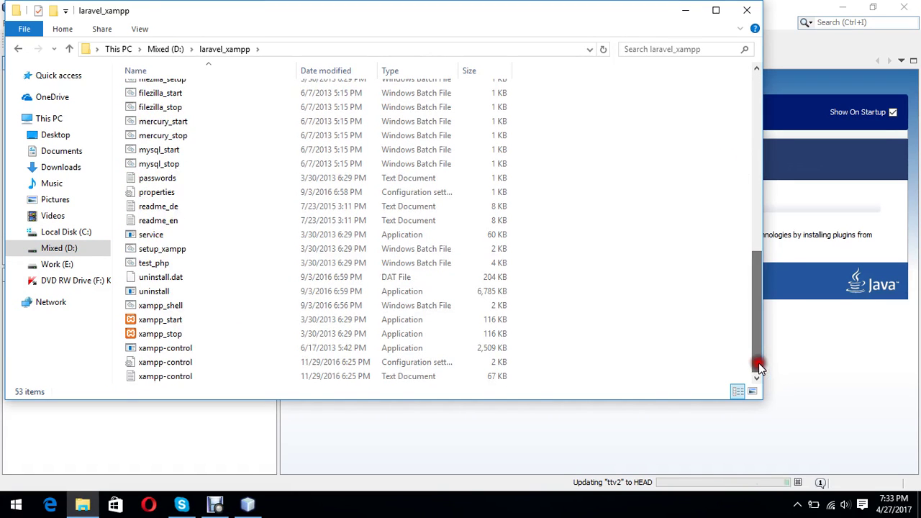
pyautogui.click(159, 351)
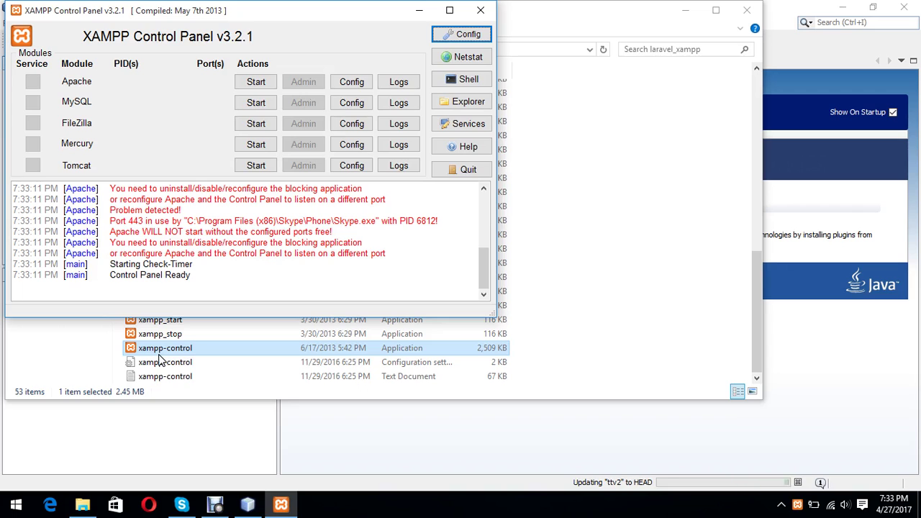
# Step: Start the Apache and MySQL modules in XAMPP and close its control panel window
pyautogui.click(113, 252)
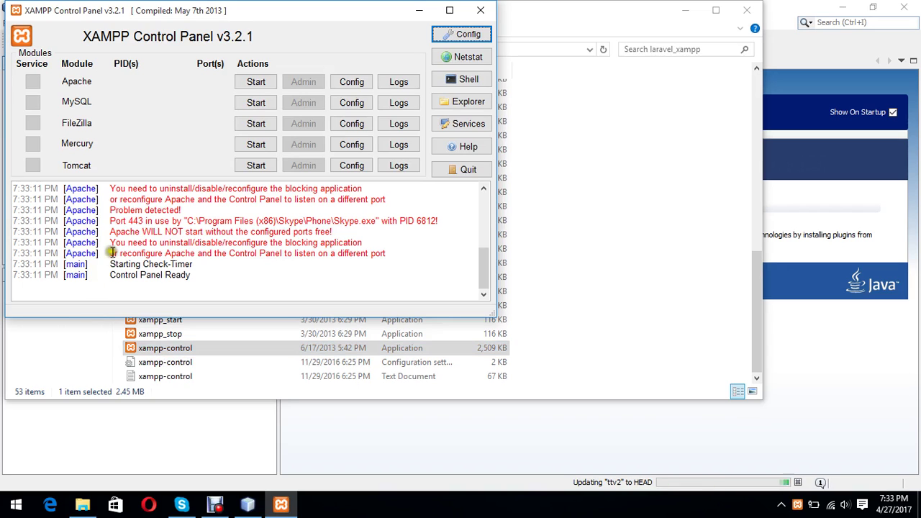
pyautogui.click(256, 82)
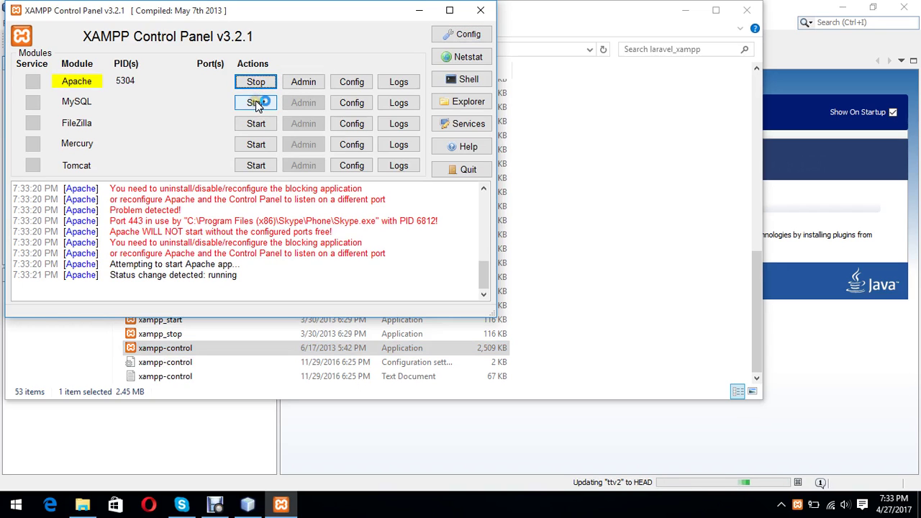
pyautogui.click(257, 103)
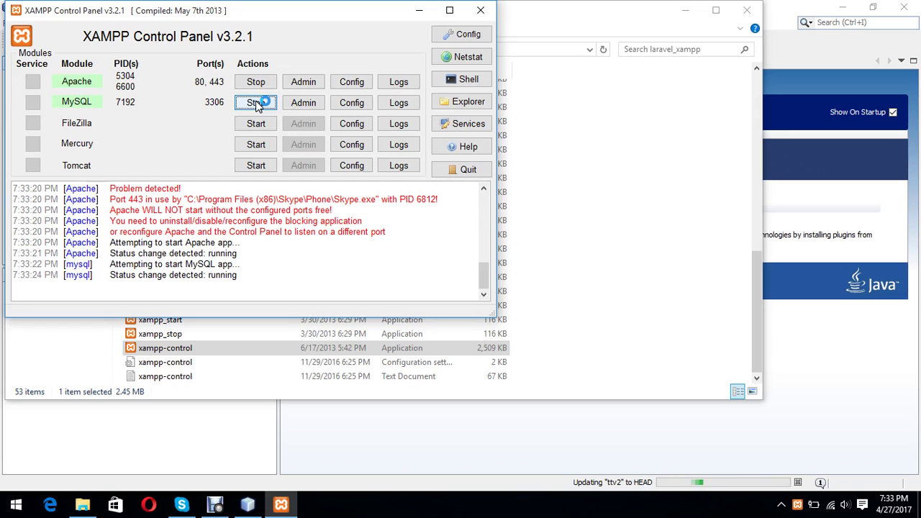
pyautogui.click(480, 13)
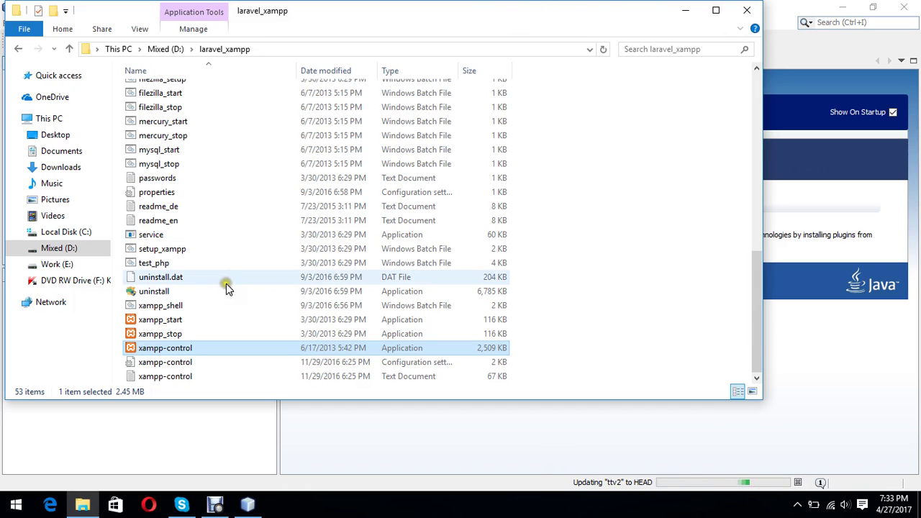
# Step: Create a folder named lv_batch08 inside laravel_xampp's htdocs folder and open it
pyautogui.moveTo(756, 313); pyautogui.dragTo(757, 118)
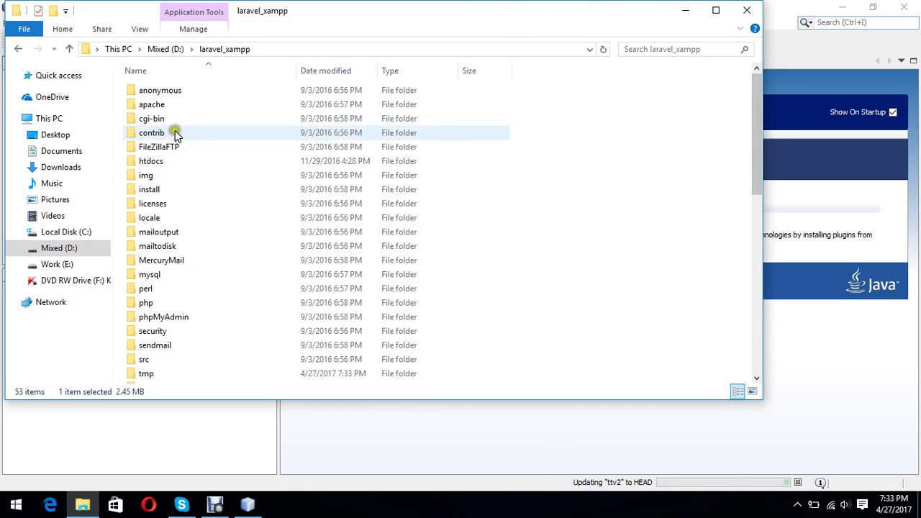
pyautogui.doubleClick(157, 167)
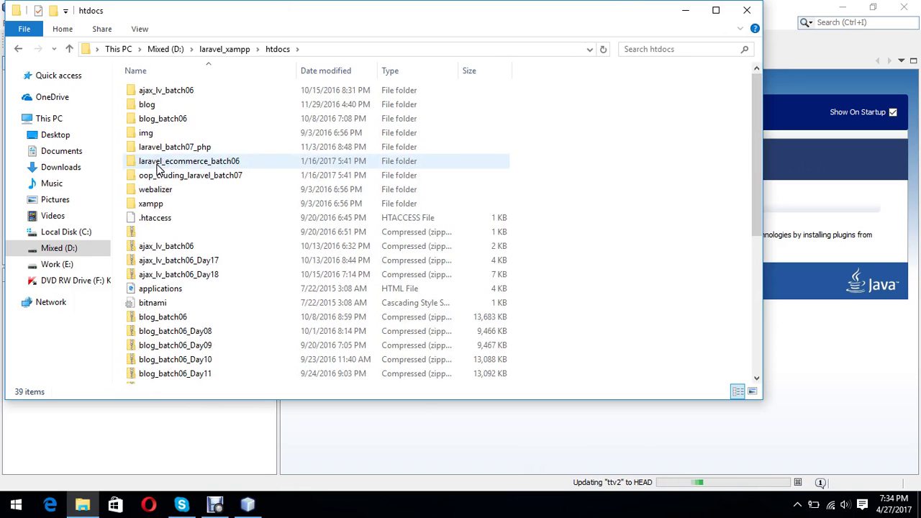
pyautogui.rightClick(587, 178)
pyautogui.moveTo(639, 321)
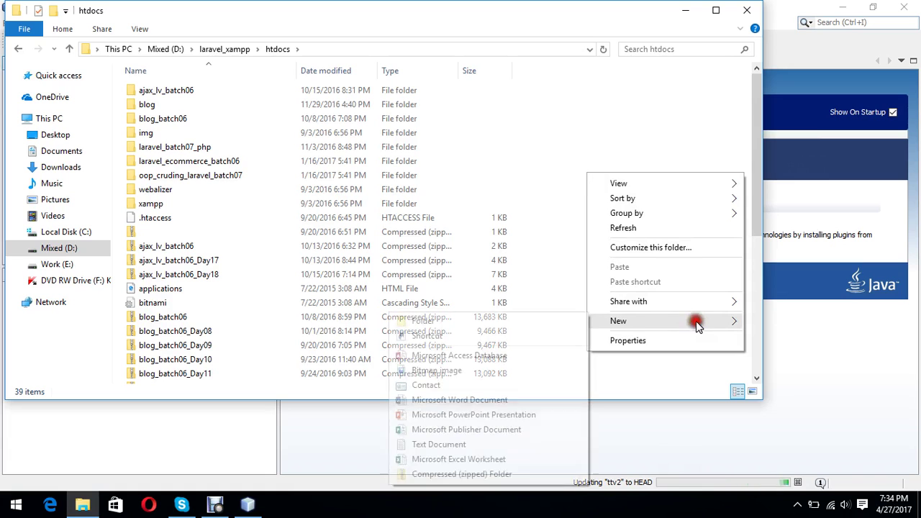
pyautogui.click(536, 322)
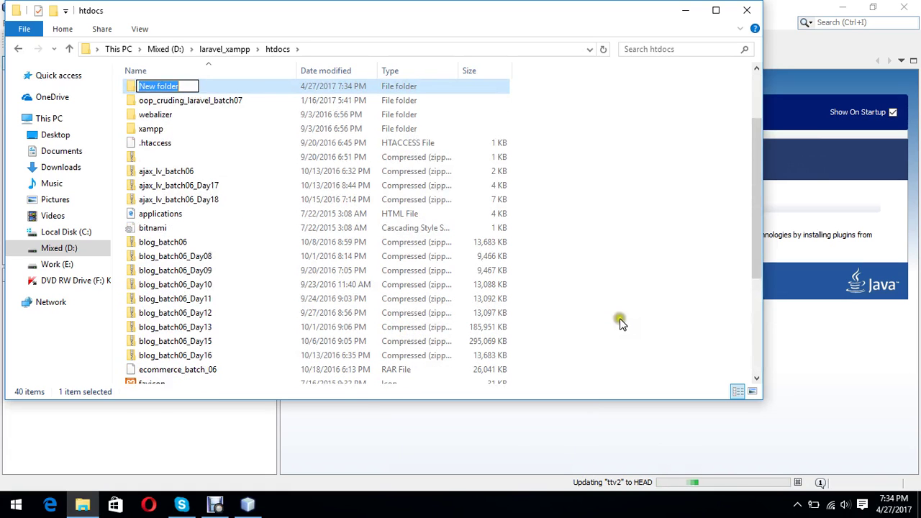
pyautogui.write('lv_bat')
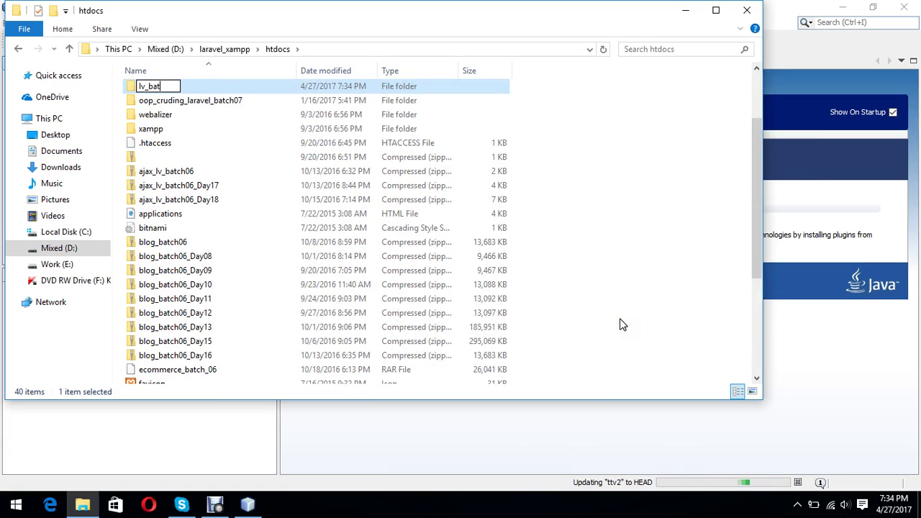
pyautogui.write('ch08')
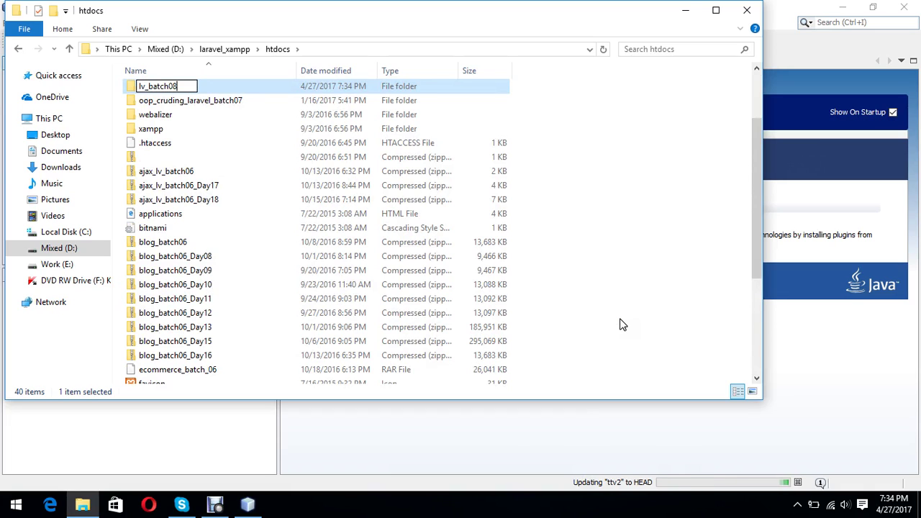
pyautogui.press('Return')
pyautogui.press('Return')
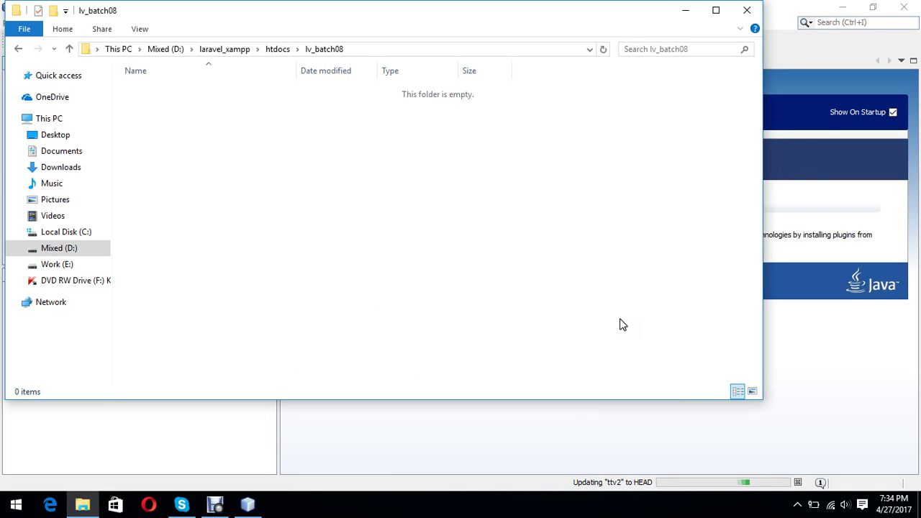
# Step: Switch to NetBeans and start a new PHP Application project, proceeding to its name and location settings
pyautogui.click(248, 506)
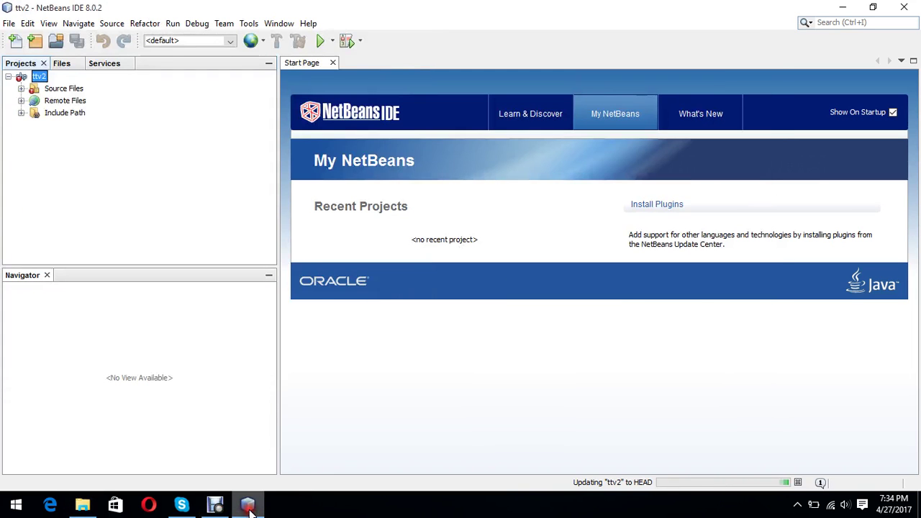
pyautogui.click(34, 42)
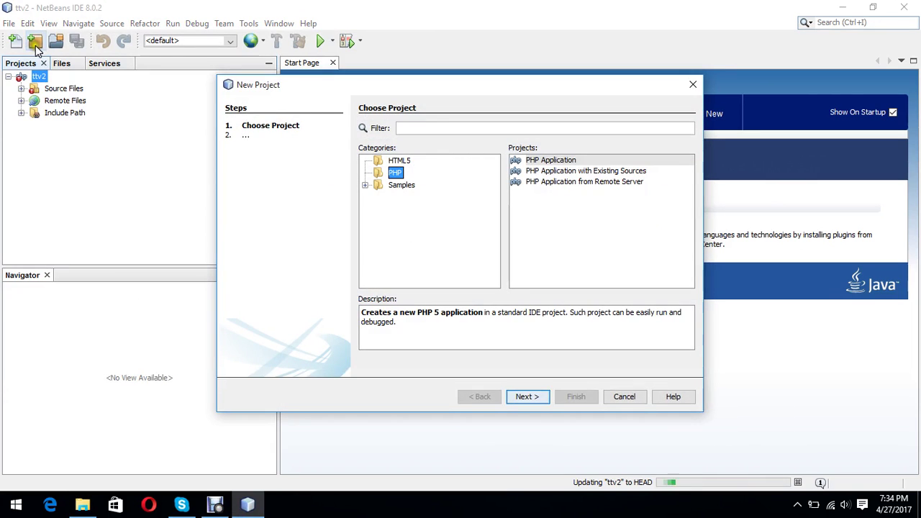
pyautogui.click(529, 398)
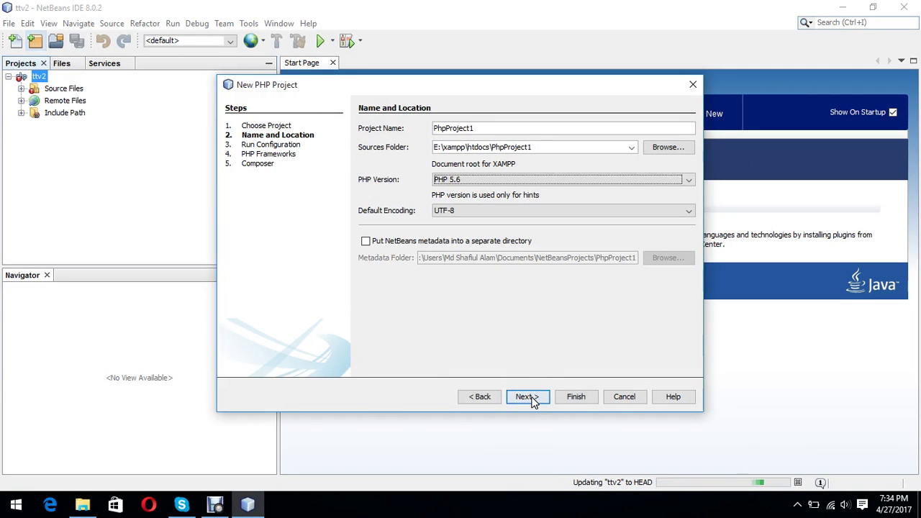
# Step: Set the project's sources folder to D:\laravel_xampp\htdocs\lv_batch08
pyautogui.click(672, 149)
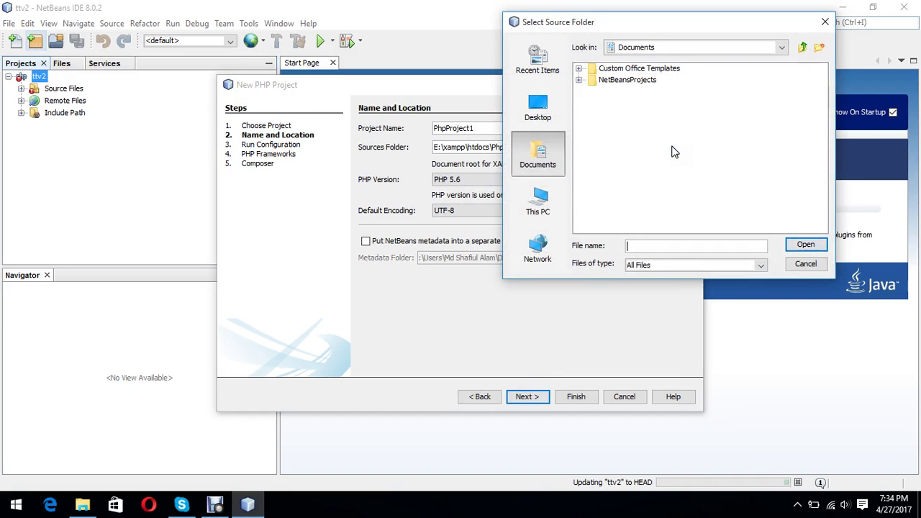
pyautogui.click(540, 201)
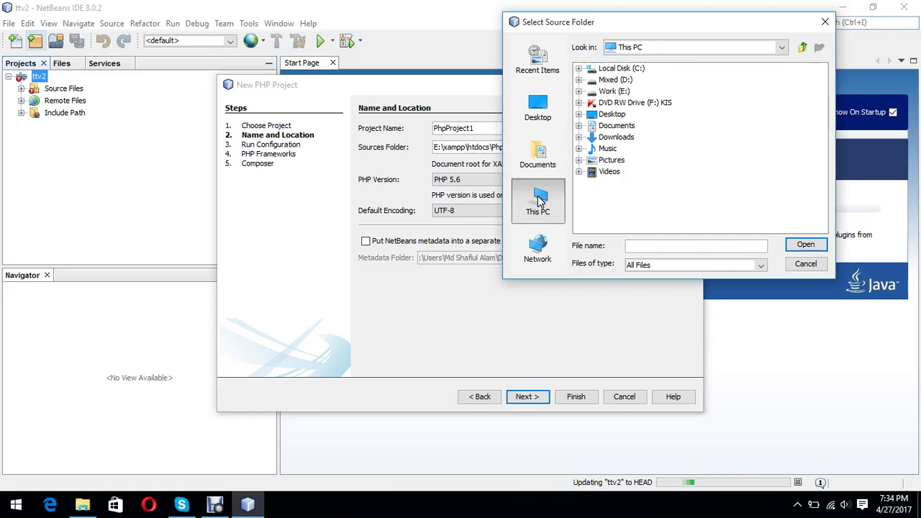
pyautogui.click(581, 84)
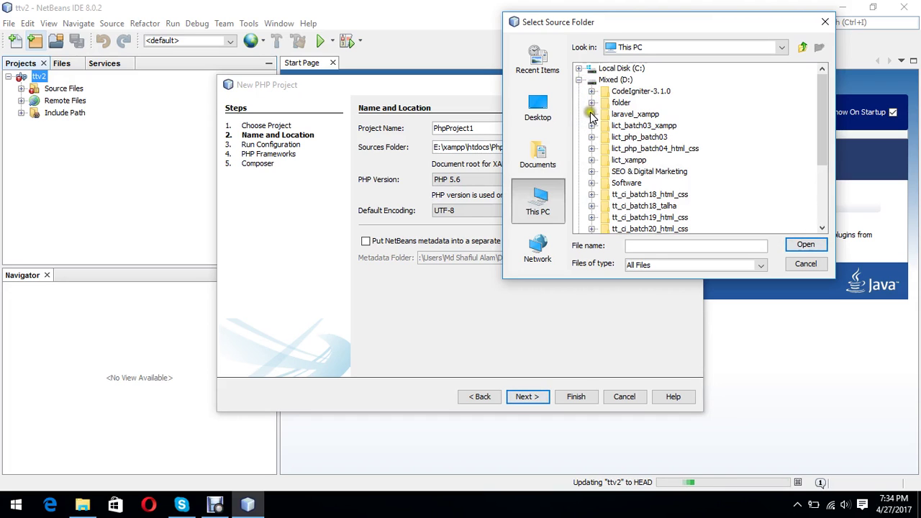
pyautogui.click(591, 115)
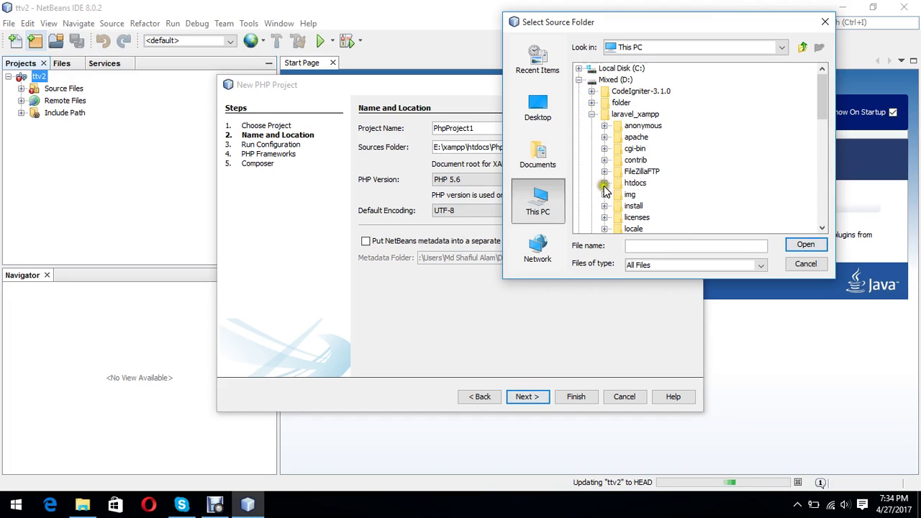
pyautogui.click(605, 184)
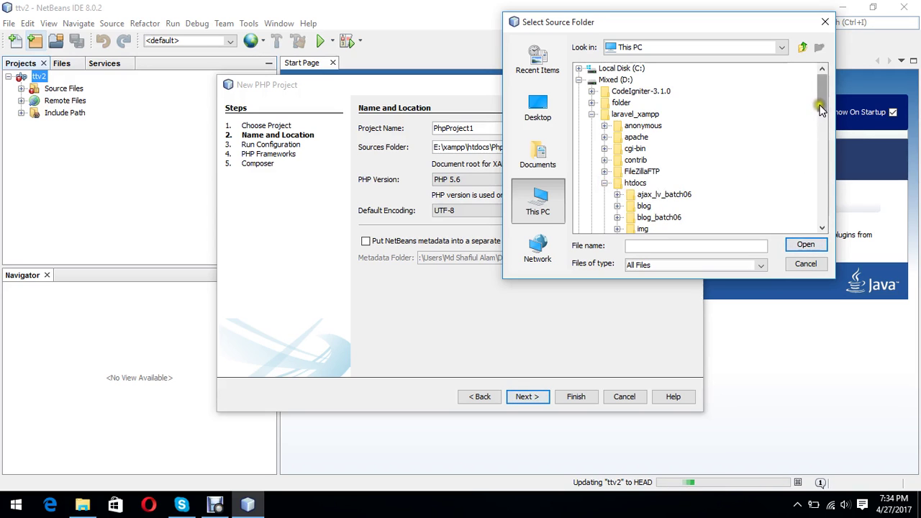
pyautogui.moveTo(822, 104); pyautogui.dragTo(822, 119)
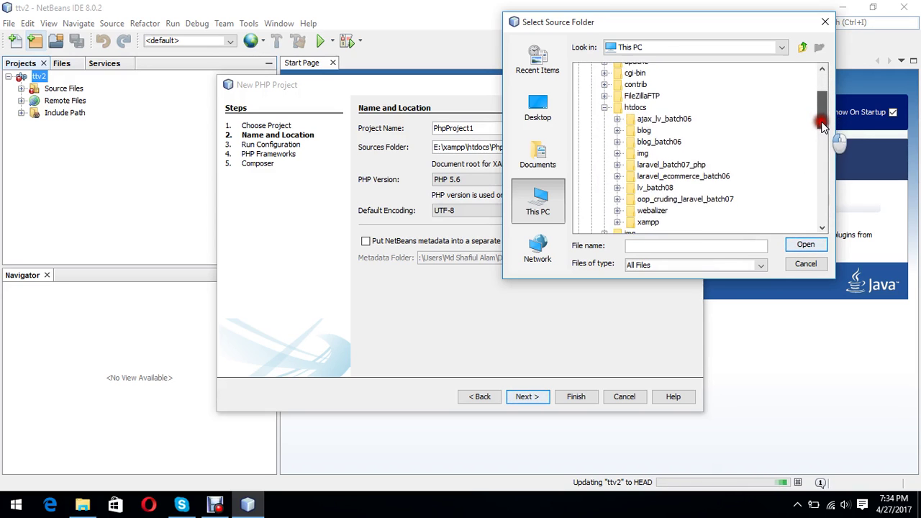
pyautogui.click(656, 185)
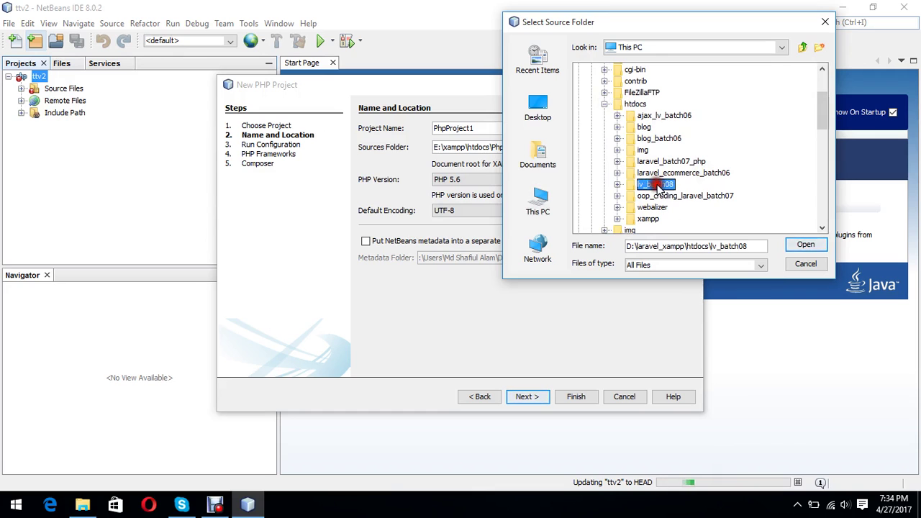
pyautogui.click(803, 245)
# Step: Name the project lv_batch08 by copying the folder name from the sources path, and finish creating the project
pyautogui.click(574, 149)
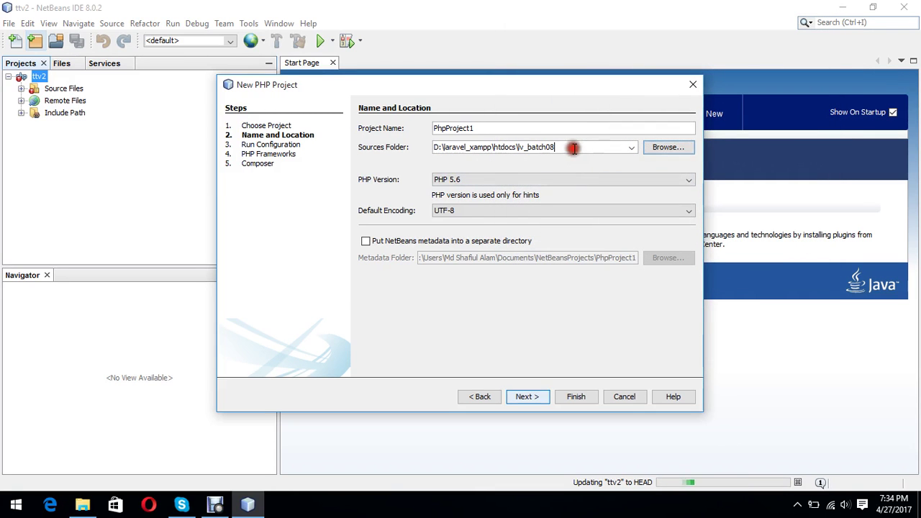
pyautogui.hotkey('shift', 'Left')
pyautogui.hotkey('shift', 'Left')
pyautogui.hotkey('shift', 'Left')
pyautogui.hotkey('shift', 'Left')
pyautogui.hotkey('shift', 'Left')
pyautogui.hotkey('shift', 'Left')
pyautogui.hotkey('shift', 'Left')
pyautogui.hotkey('shift', 'Left')
pyautogui.hotkey('shift', 'Left')
pyautogui.hotkey('shift', 'Left')
pyautogui.hotkey('ctrl', 'c')
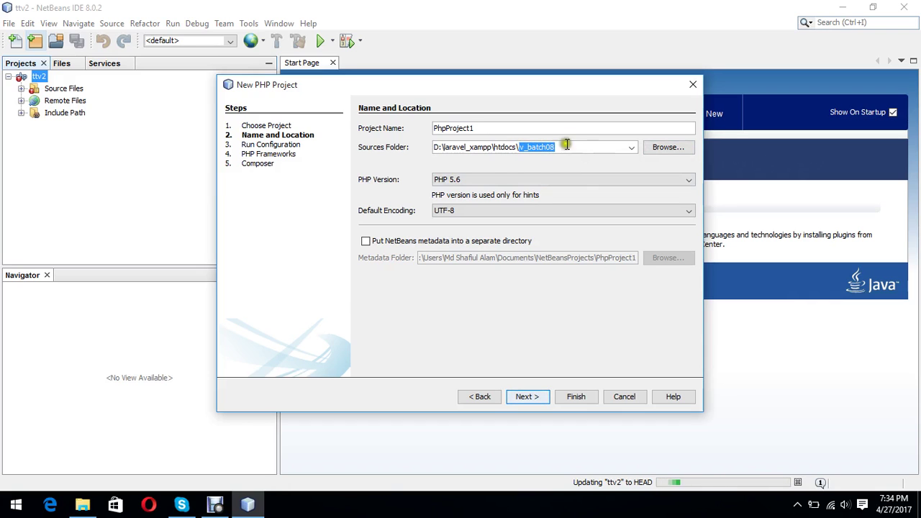
pyautogui.click(557, 129)
pyautogui.press('BackSpace')
pyautogui.press('BackSpace')
pyautogui.press('BackSpace')
pyautogui.press('BackSpace')
pyautogui.press('BackSpace')
pyautogui.press('BackSpace')
pyautogui.press('BackSpace')
pyautogui.press('BackSpace')
pyautogui.press('BackSpace')
pyautogui.press('BackSpace')
pyautogui.press('BackSpace')
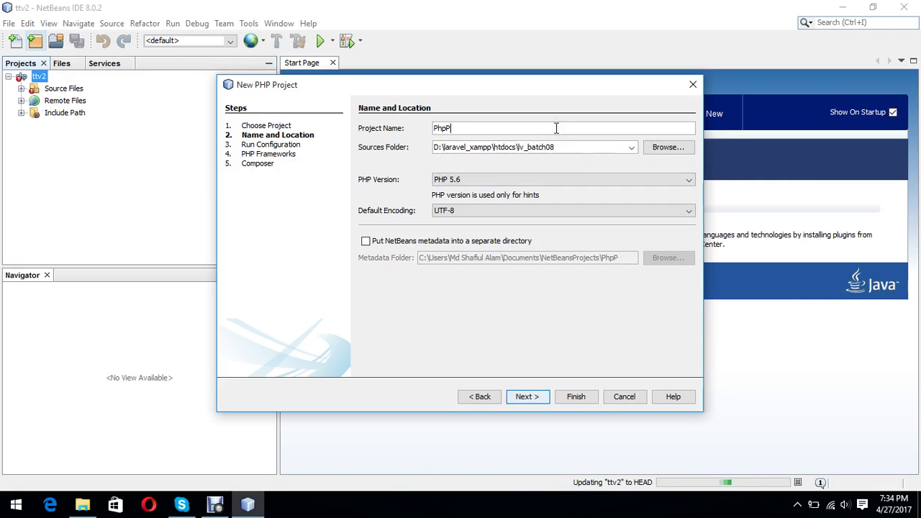
pyautogui.hotkey('ctrl', 'v')
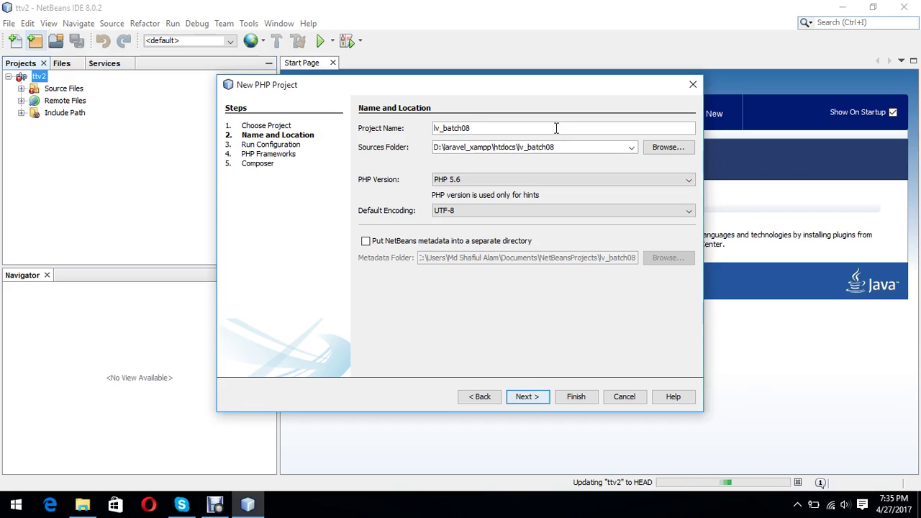
pyautogui.click(568, 401)
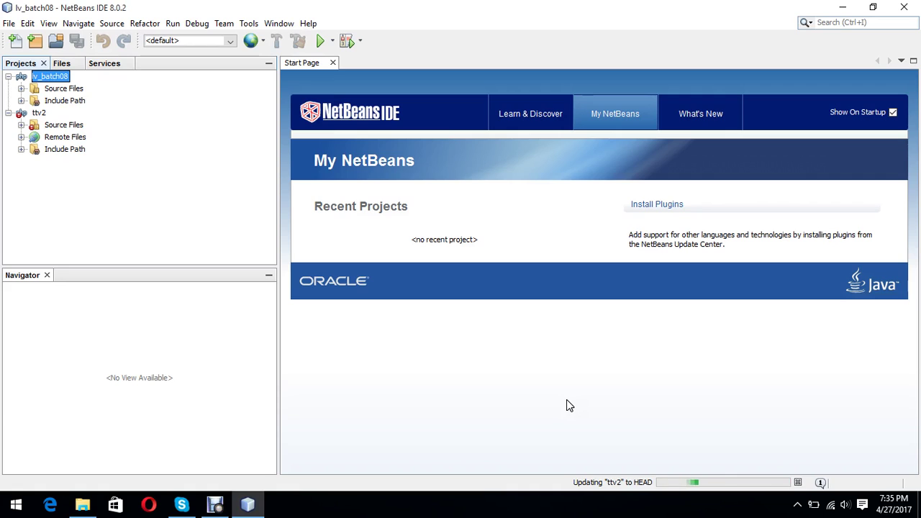
# Step: Create a folder named day02 under the Source Files of the lv_batch08 project
pyautogui.click(21, 89)
pyautogui.click(67, 89)
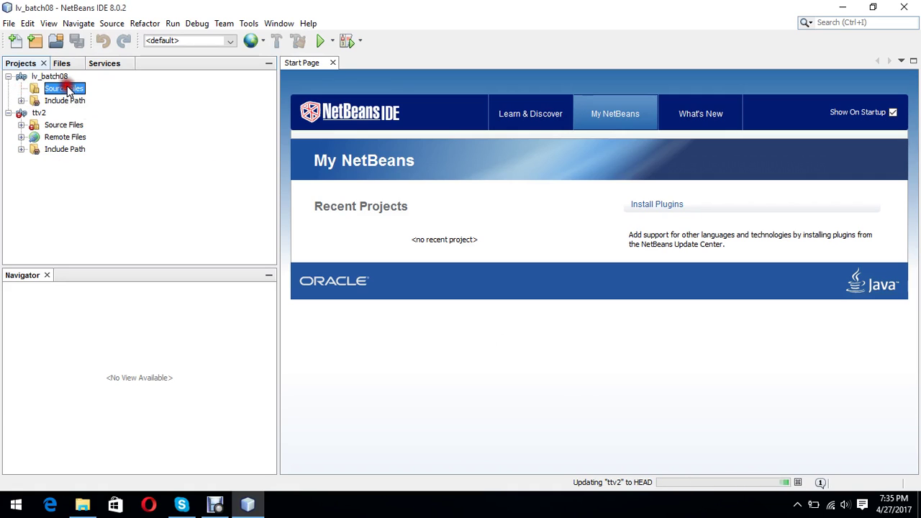
pyautogui.rightClick(67, 89)
pyautogui.moveTo(116, 94)
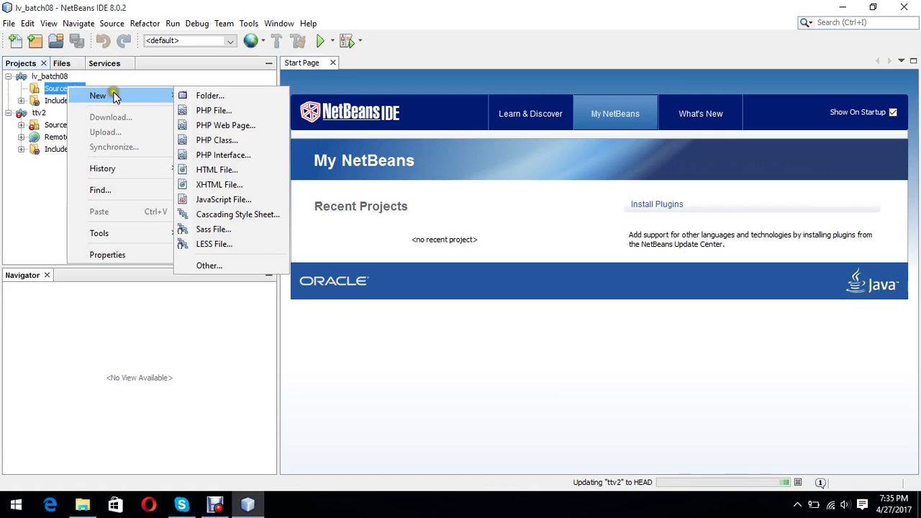
pyautogui.click(208, 96)
pyautogui.write('d')
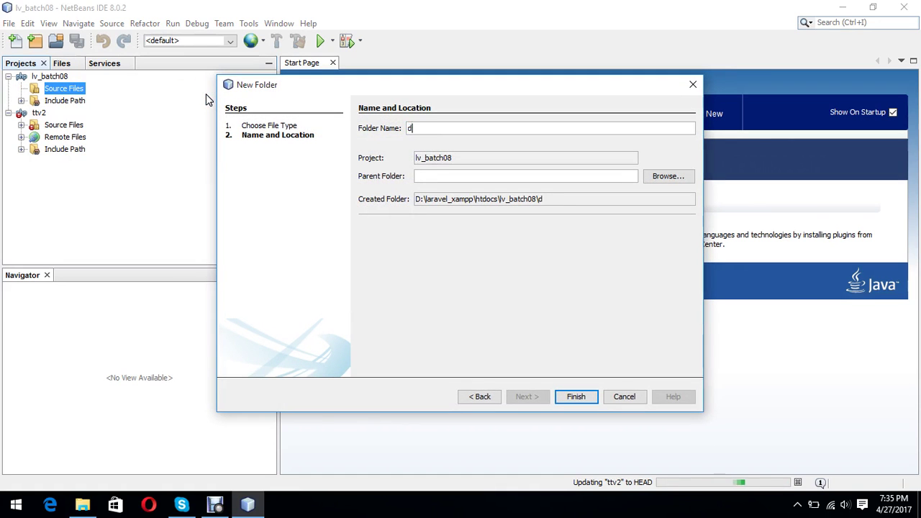
pyautogui.write('ay02')
pyautogui.press('Return')
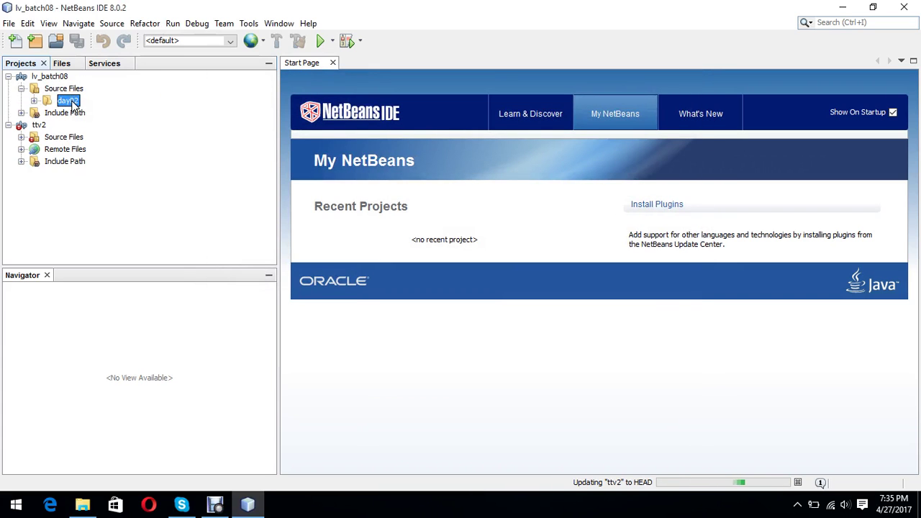
# Step: Create a PHP file named function_examples01 in the day02 folder and widen the code editor area
pyautogui.rightClick(73, 104)
pyautogui.moveTo(117, 112)
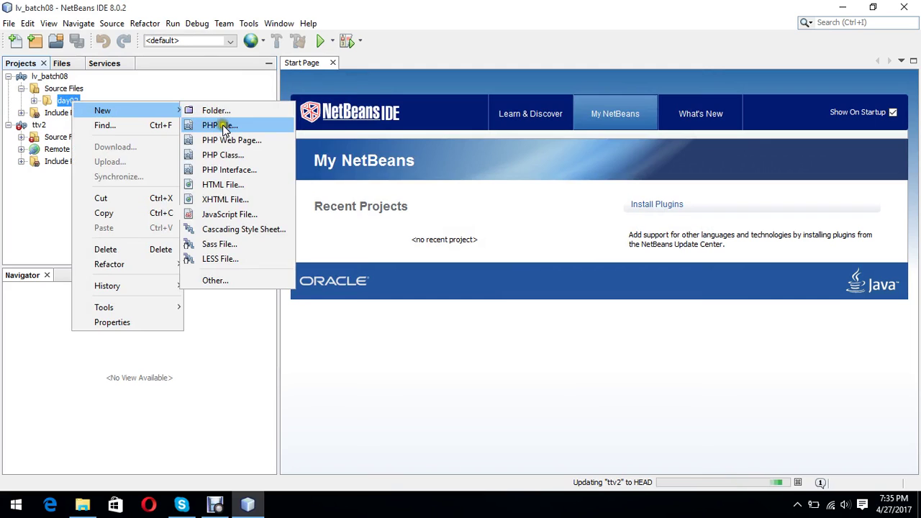
pyautogui.click(219, 125)
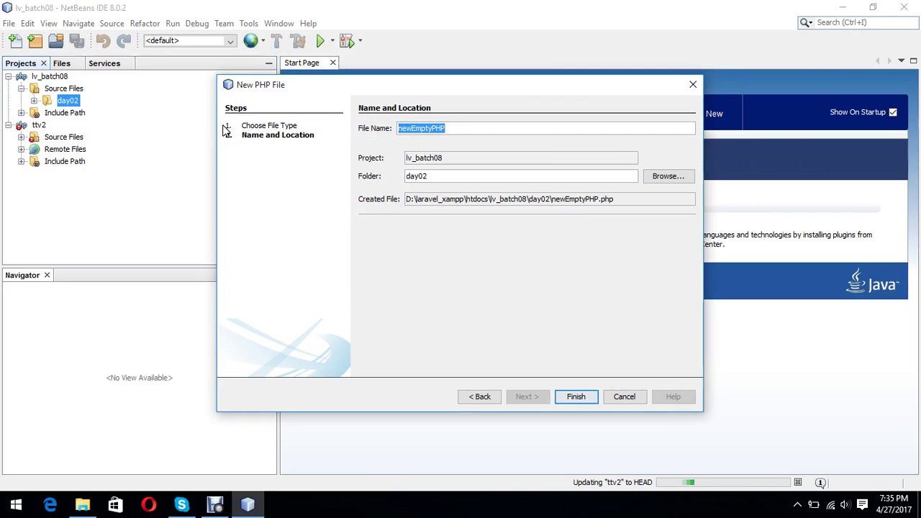
pyautogui.write('function')
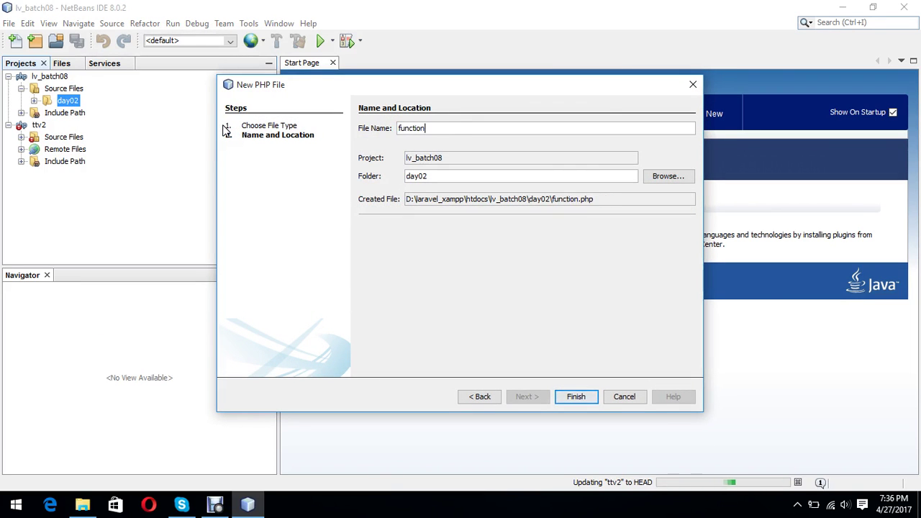
pyautogui.write('_examples01')
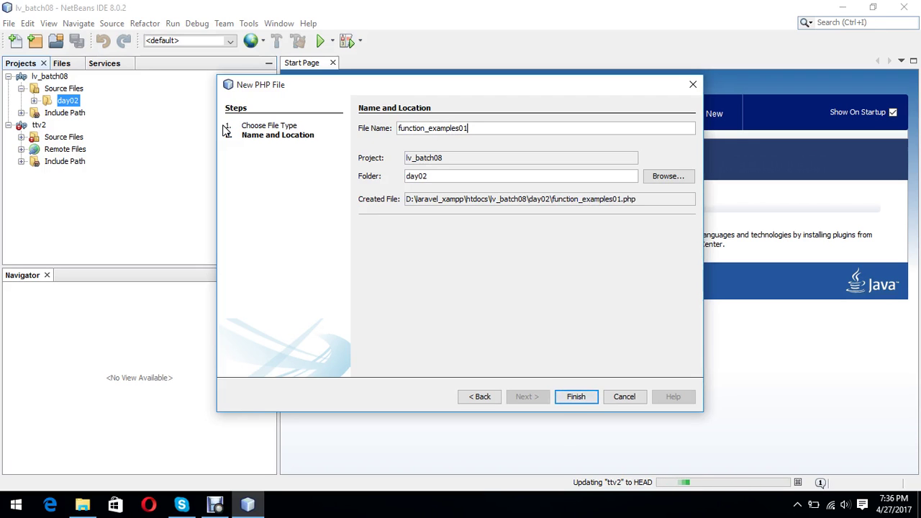
pyautogui.press('Return')
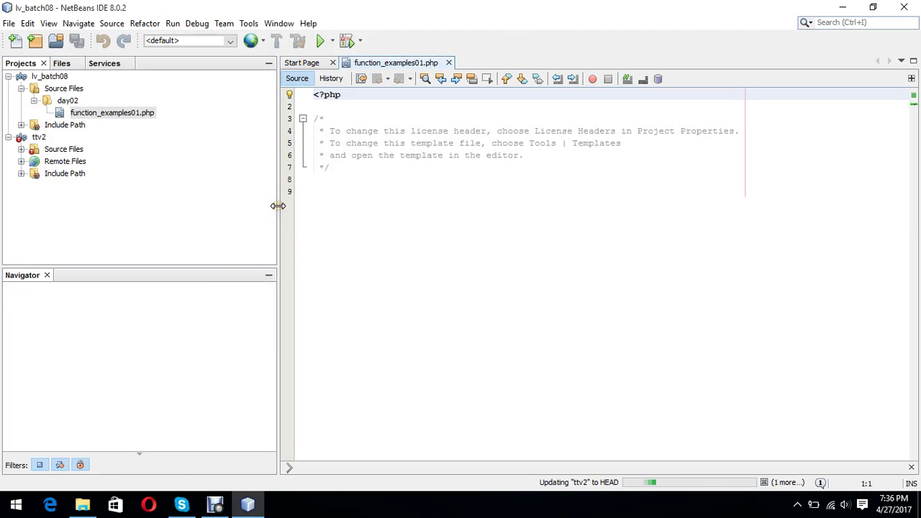
pyautogui.moveTo(278, 262); pyautogui.dragTo(147, 224)
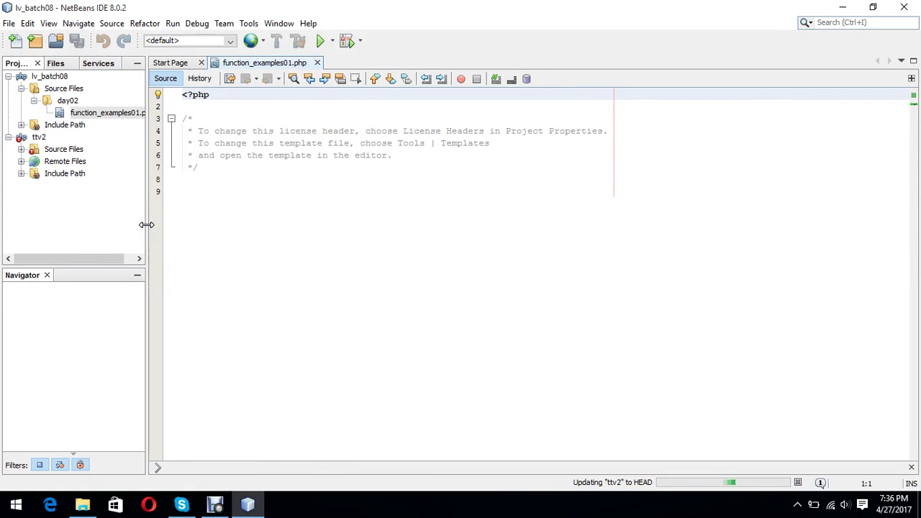
# Step: Set the default editor font size to 24 for all languages in the Fonts & Colors options
pyautogui.click(249, 26)
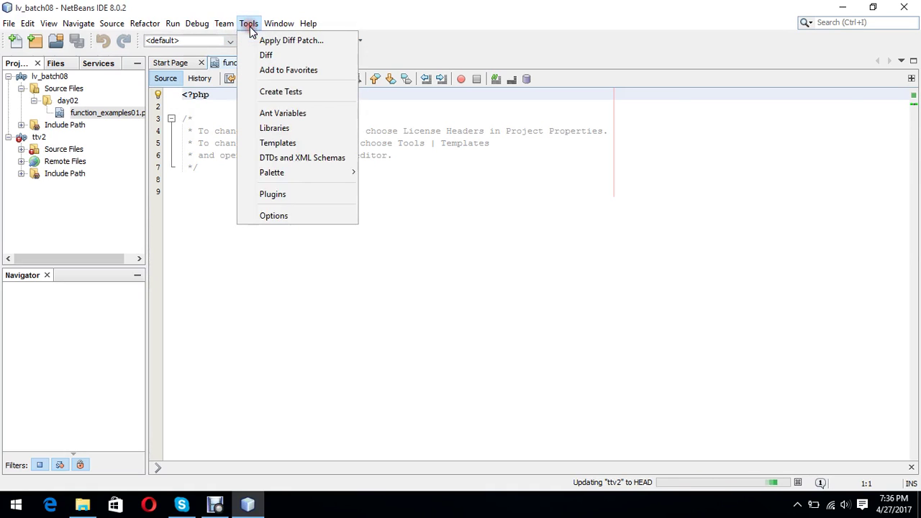
pyautogui.click(267, 214)
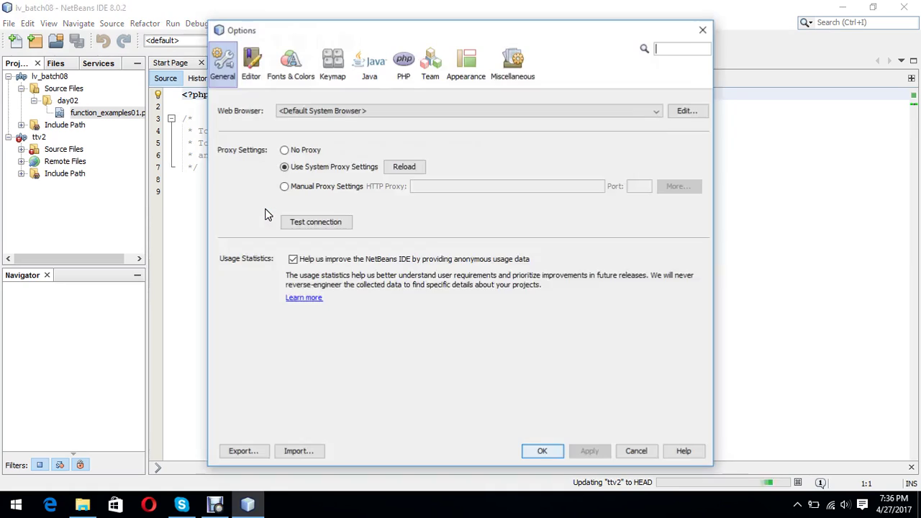
pyautogui.click(286, 79)
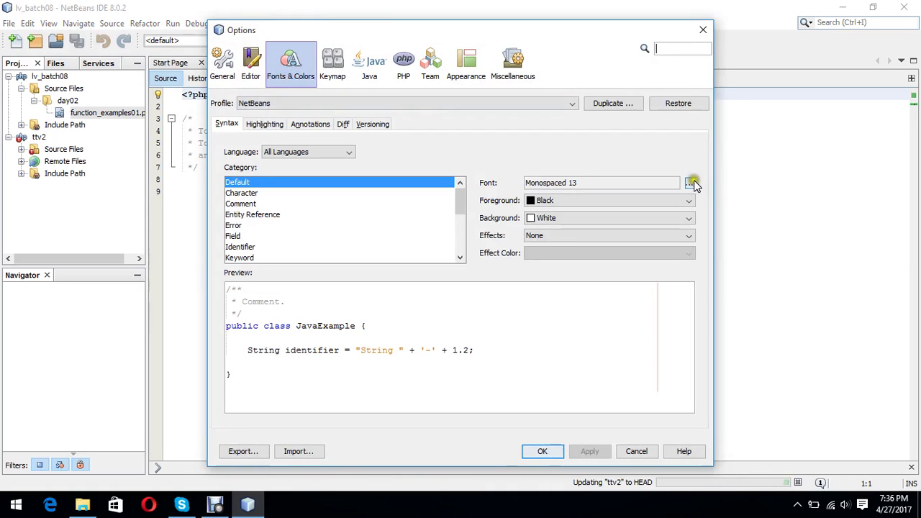
pyautogui.click(690, 183)
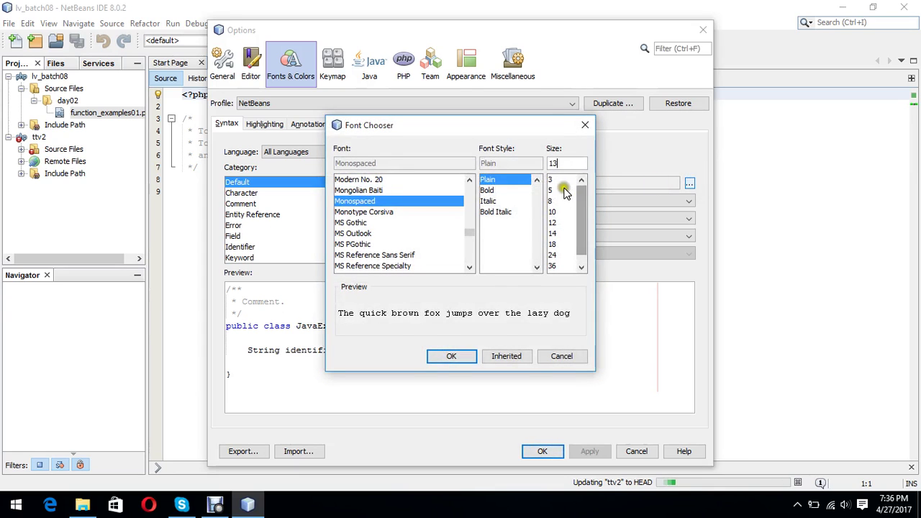
pyautogui.click(553, 244)
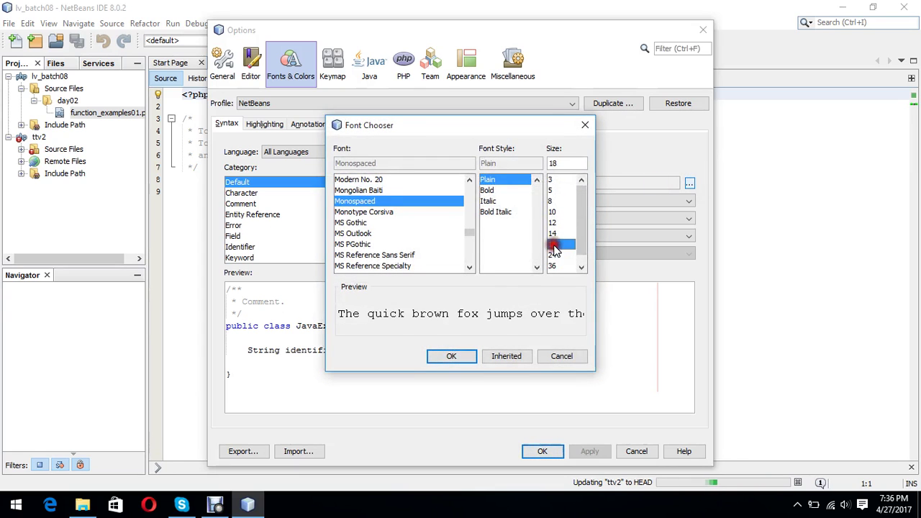
pyautogui.click(553, 255)
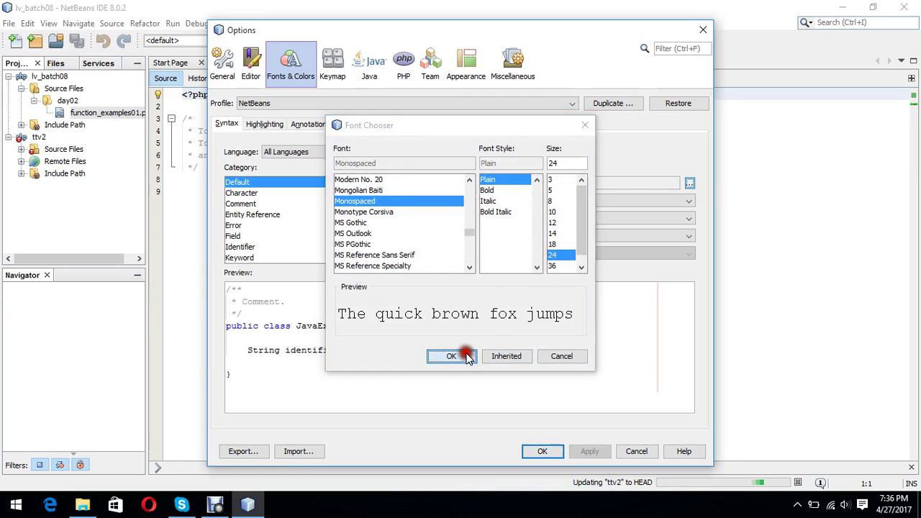
pyautogui.click(451, 356)
pyautogui.click(545, 452)
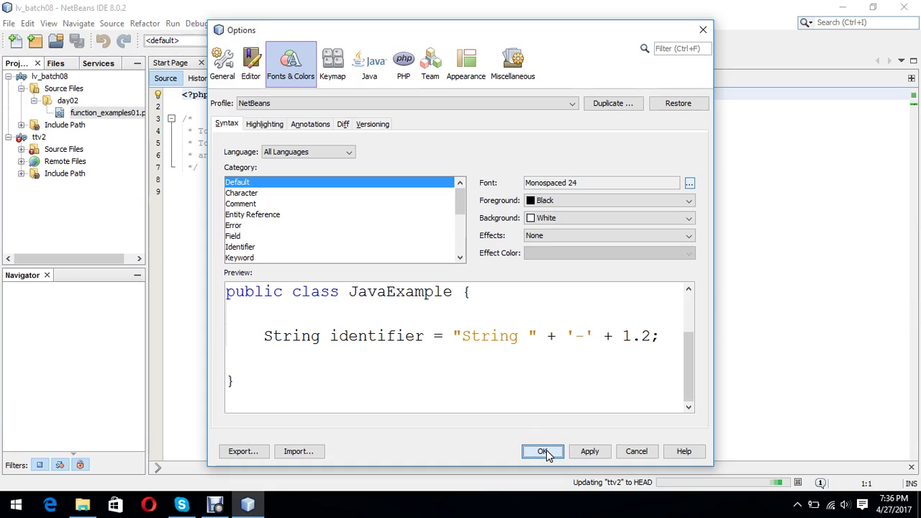
pyautogui.click(545, 451)
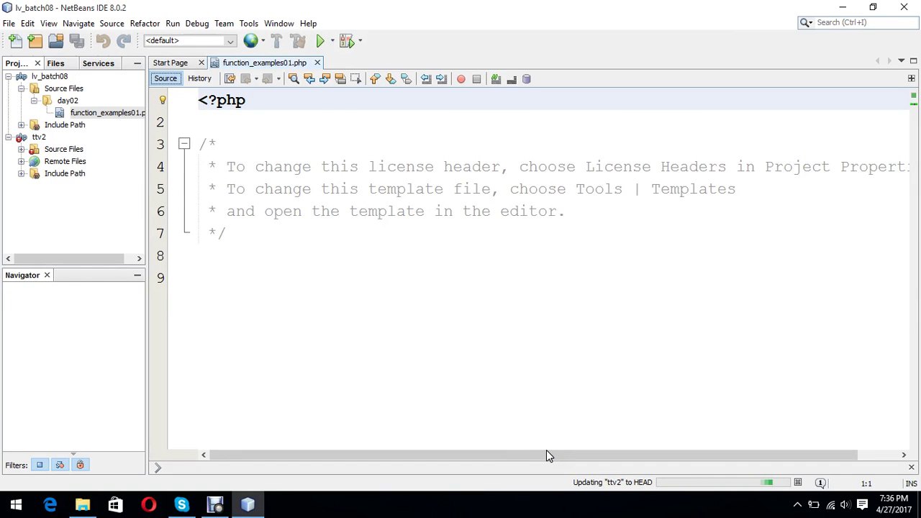
# Step: Replace all the template code in function_examples01.php with opening and closing html tags and an indented line between them
pyautogui.click(541, 275)
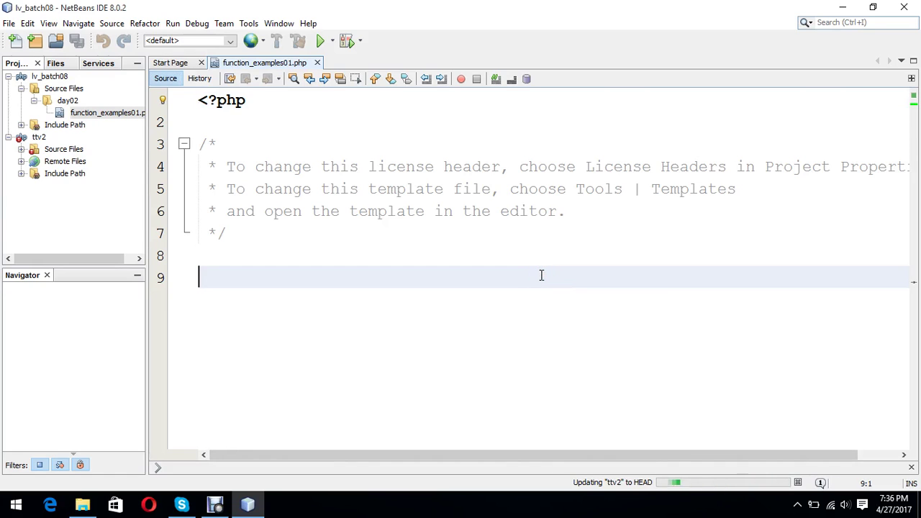
pyautogui.hotkey('ctrl', 'a')
pyautogui.write('<ht')
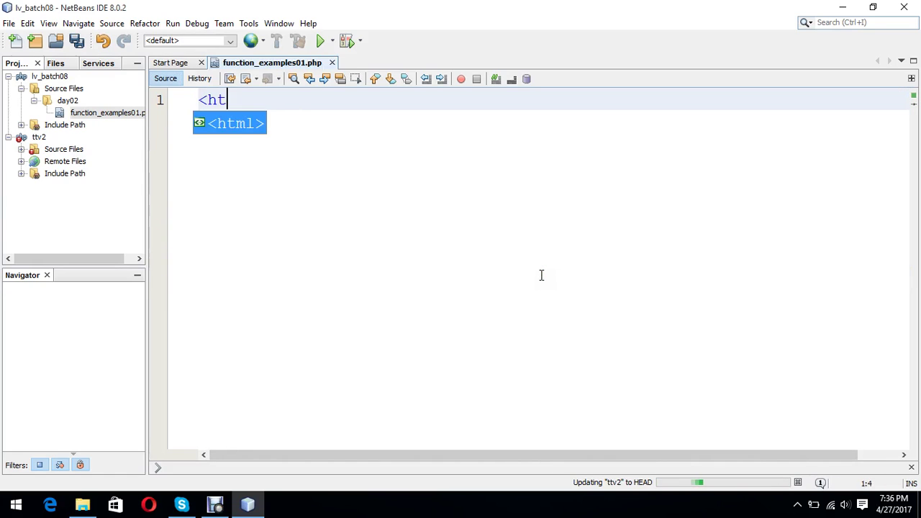
pyautogui.write('ml')
pyautogui.press('Return')
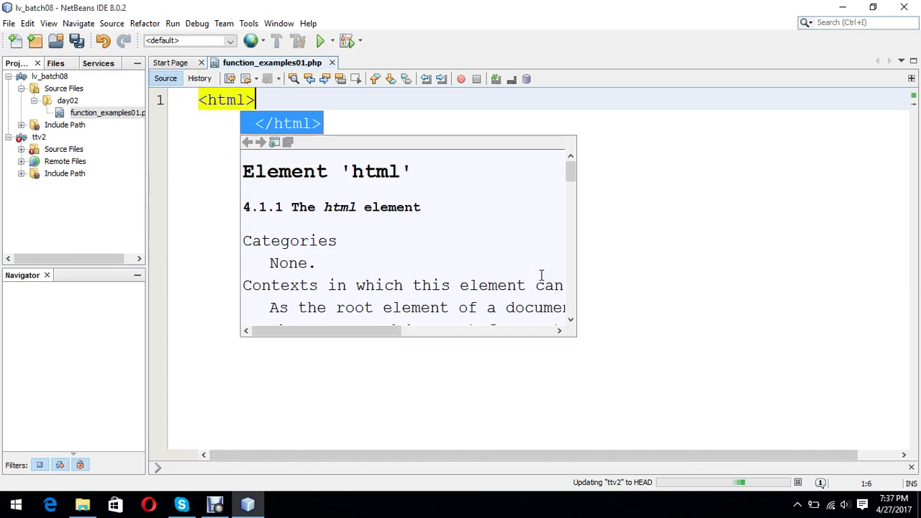
pyautogui.press('Return')
pyautogui.press('Return')
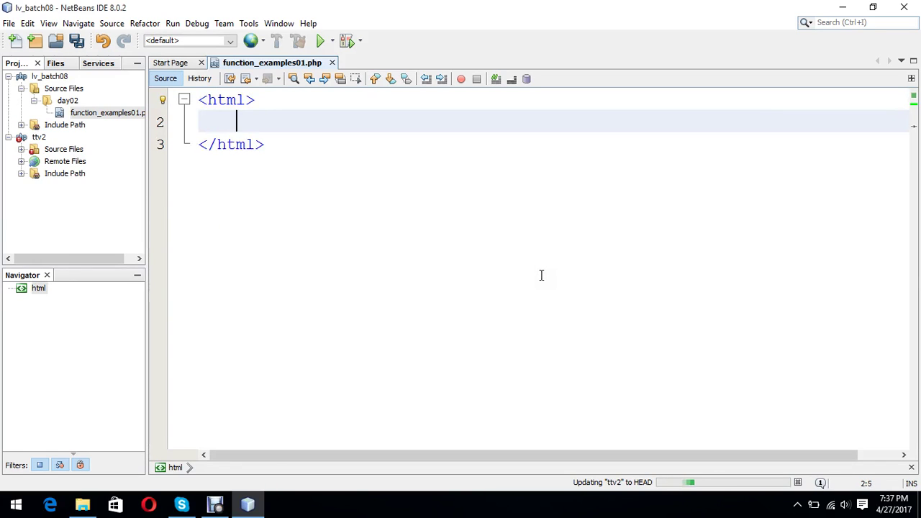
# Step: Add a head element inside the html element and start a title tag within it
pyautogui.write('<head>')
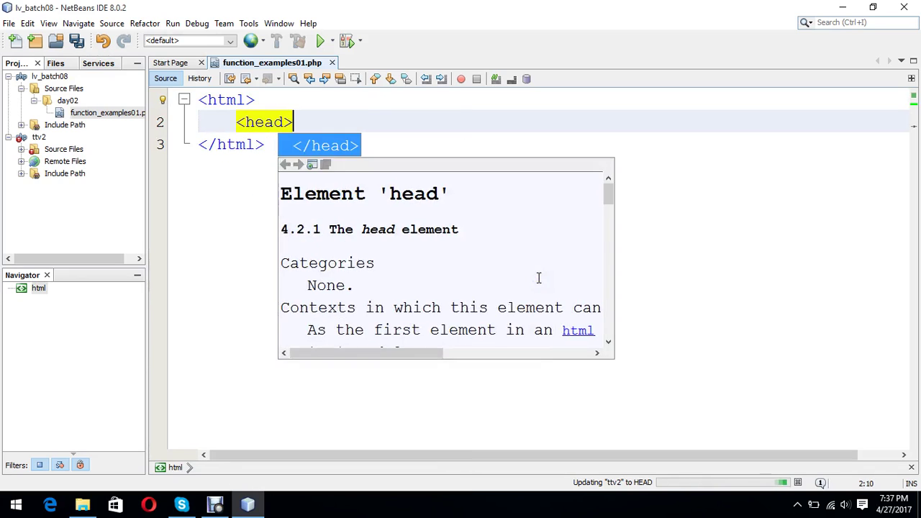
pyautogui.press('Return')
pyautogui.press('Return')
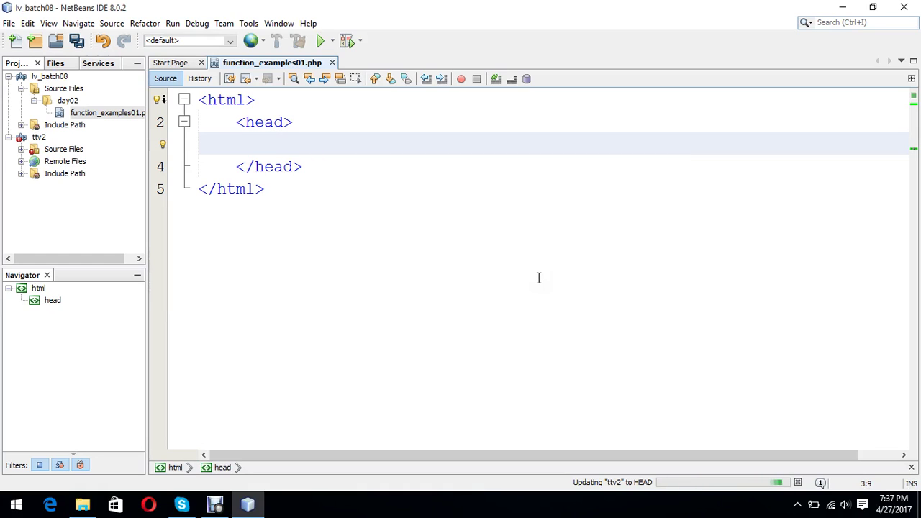
pyautogui.write('<title')
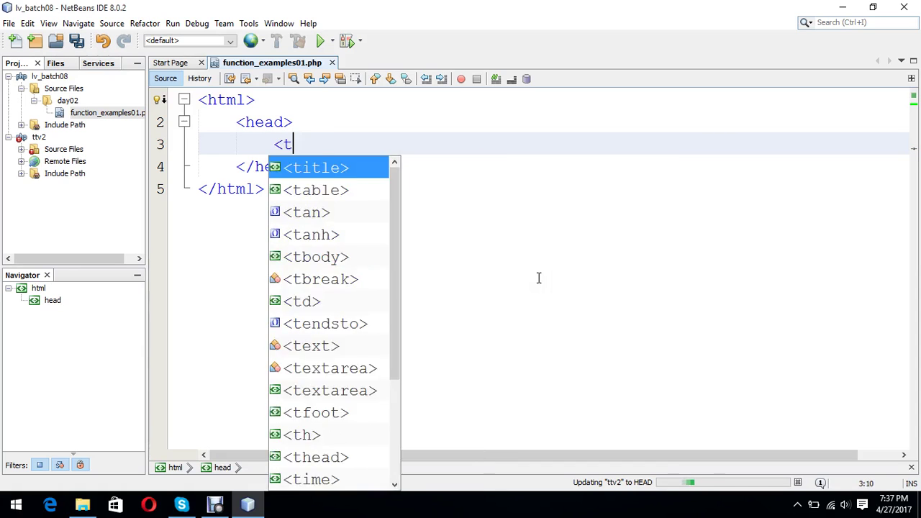